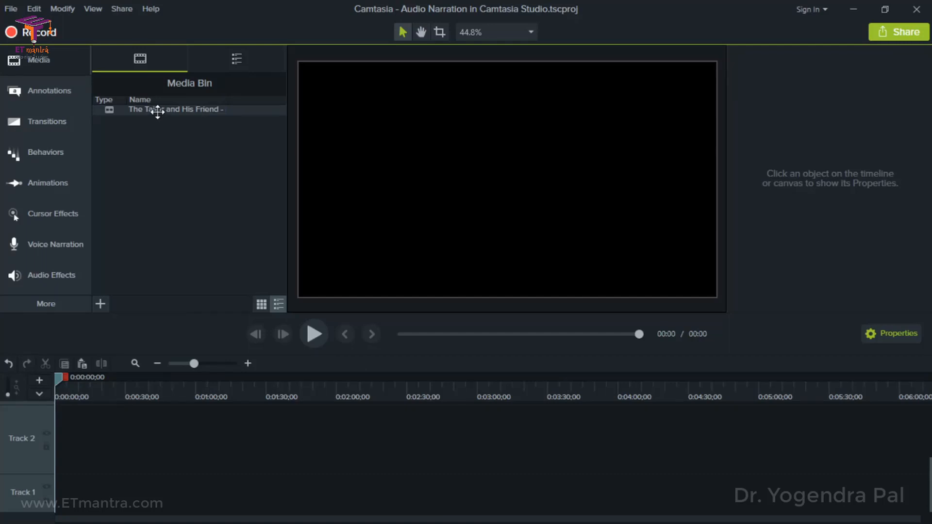
# Place the The Tailor and His Friend video from the Media Bin at the start of Track 1
pyautogui.moveTo(157, 111); pyautogui.dragTo(155, 128)
pyautogui.moveTo(157, 328); pyautogui.dragTo(44, 505)
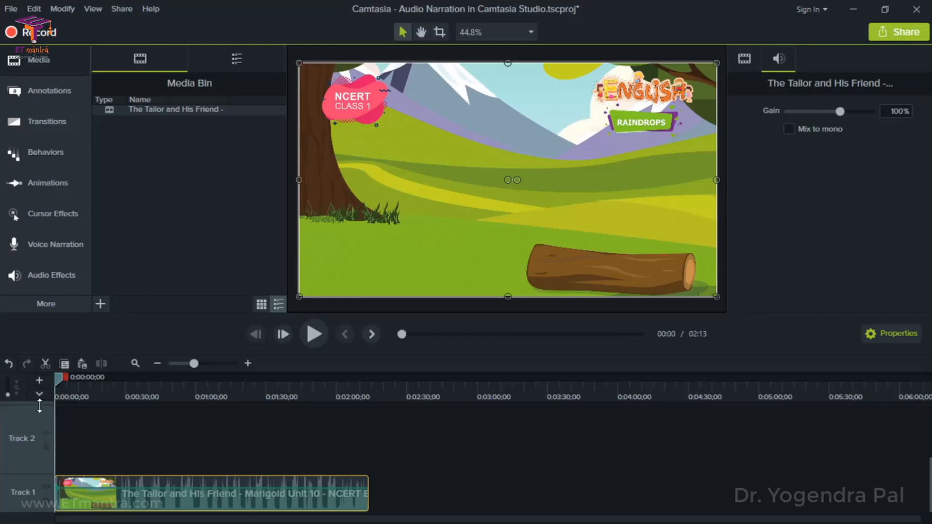
pyautogui.moveTo(39, 405); pyautogui.dragTo(39, 439)
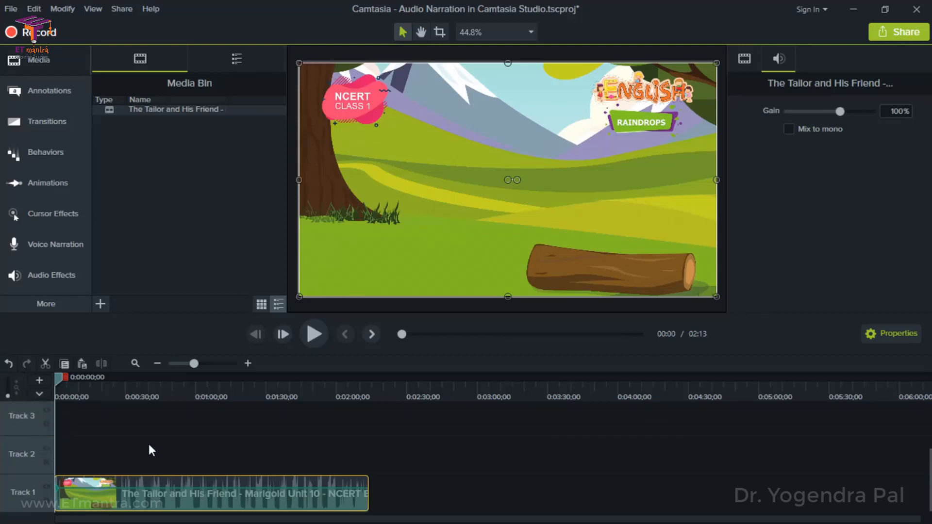
pyautogui.click(247, 363)
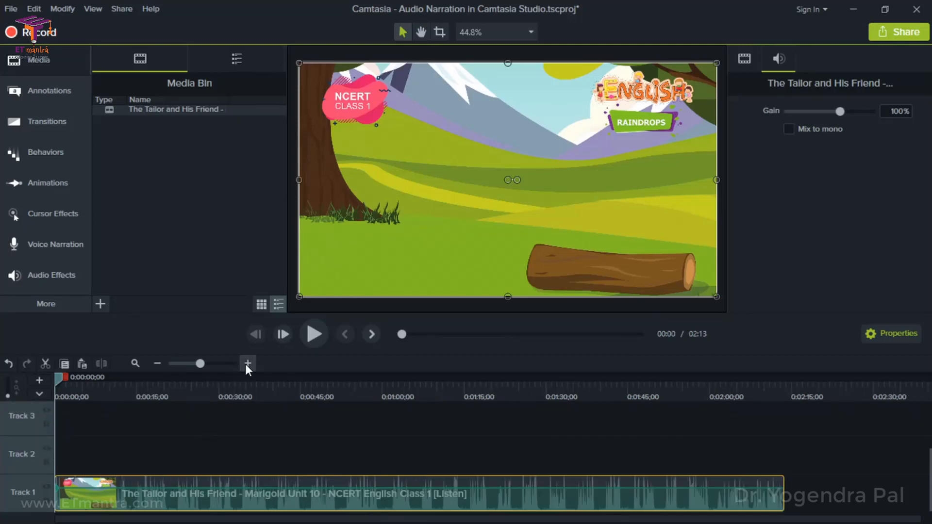
pyautogui.click(247, 363)
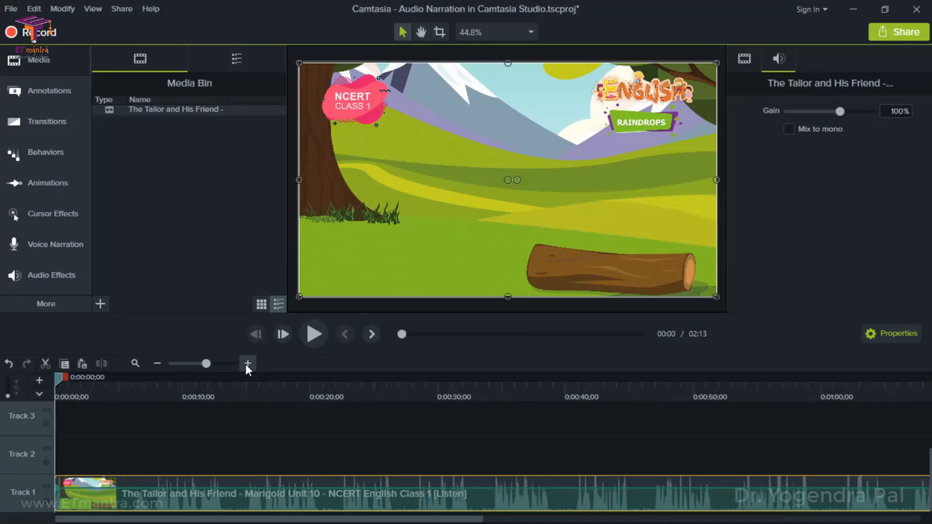
pyautogui.click(157, 363)
pyautogui.moveTo(636, 394); pyautogui.dragTo(49, 412)
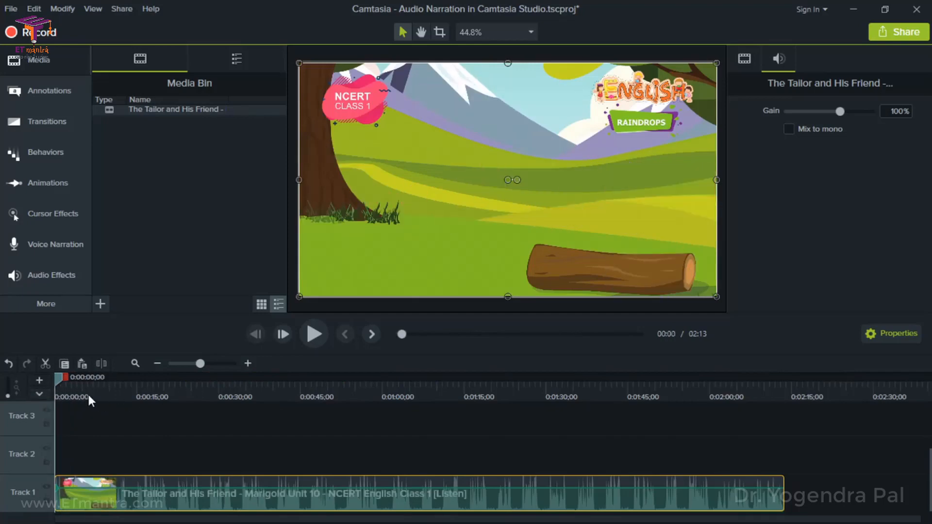
pyautogui.moveTo(68, 391); pyautogui.dragTo(2, 391)
# Open the Voice Narration settings and lower the microphone recording level slightly
pyautogui.moveTo(469, 315); pyautogui.dragTo(461, 222)
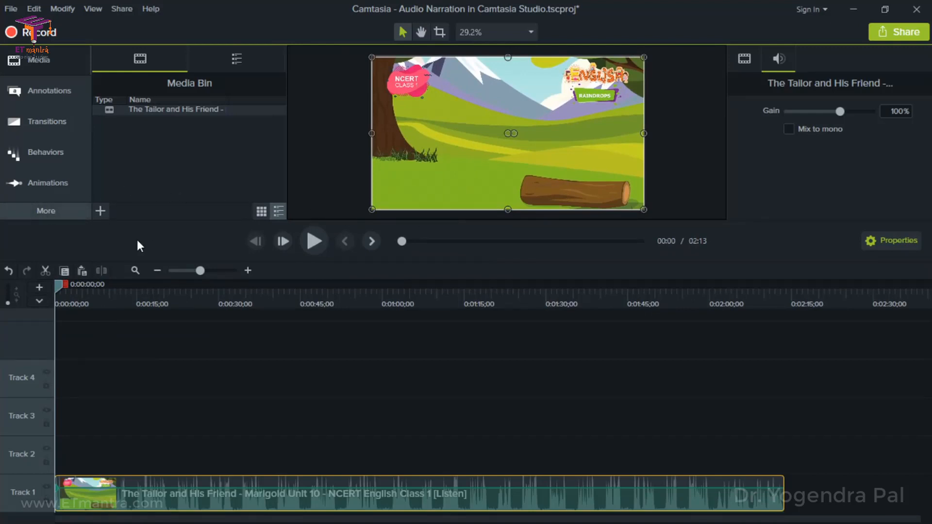
pyautogui.press('v')
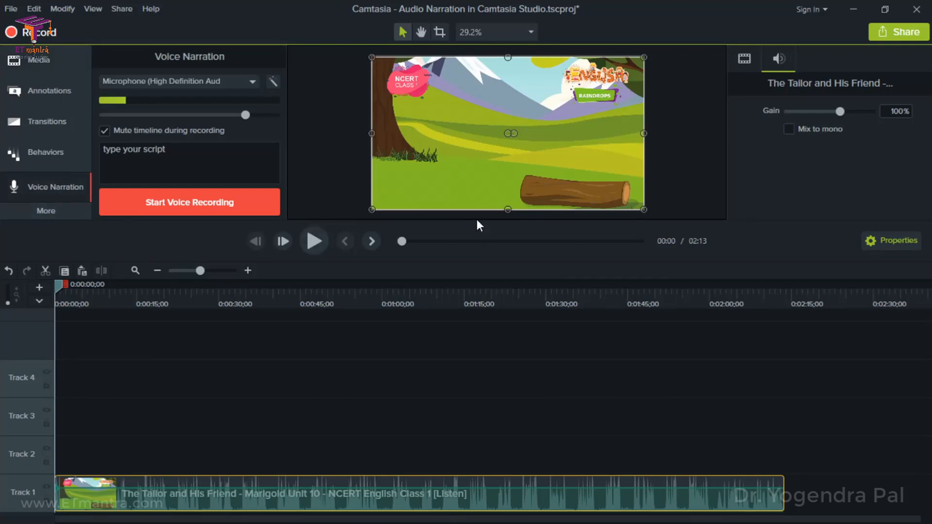
pyautogui.moveTo(476, 226); pyautogui.dragTo(491, 366)
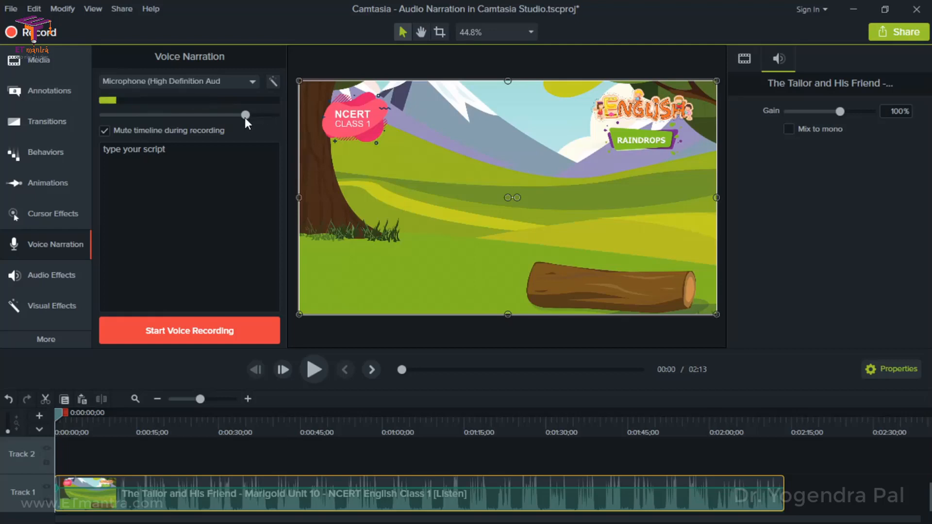
pyautogui.moveTo(245, 116); pyautogui.dragTo(278, 117)
pyautogui.moveTo(273, 116); pyautogui.dragTo(235, 112)
# Play the first two seconds of the video from the start of the timeline to hear its existing audio
pyautogui.moveTo(62, 429); pyautogui.dragTo(54, 427)
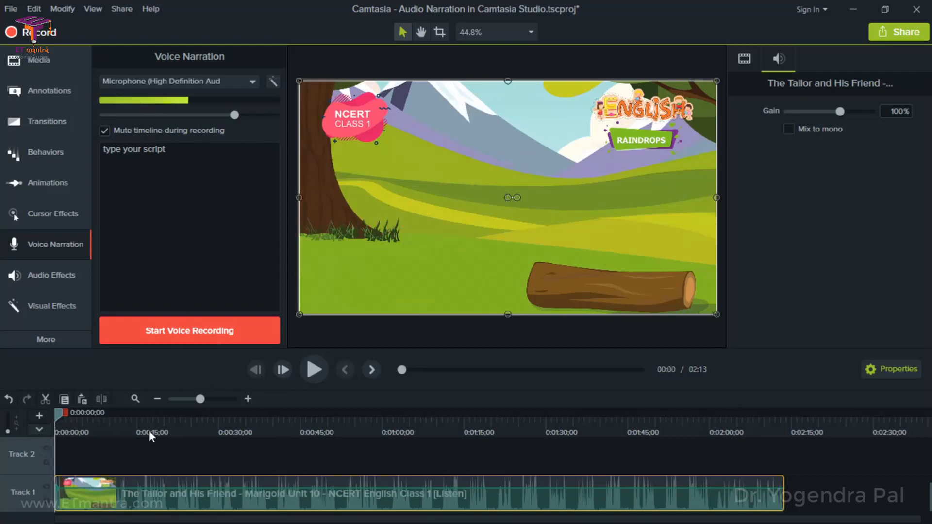
pyautogui.click(319, 366)
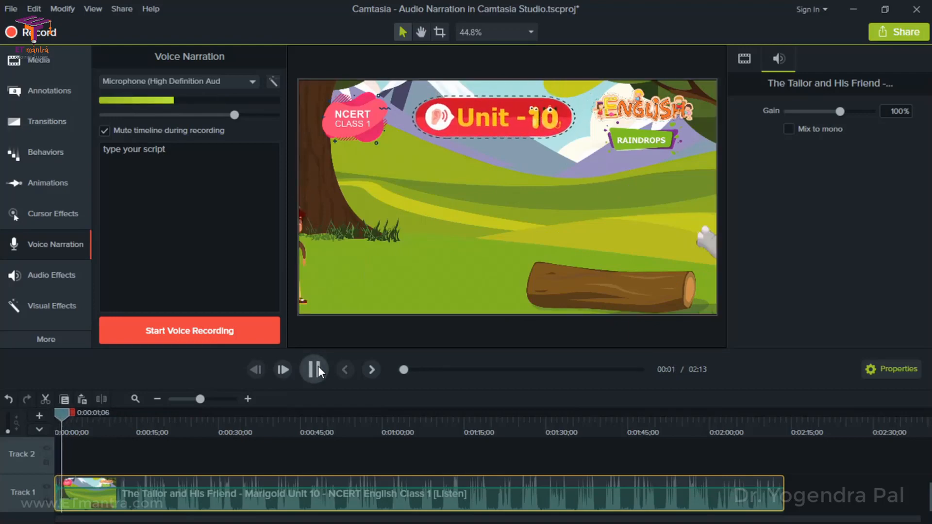
pyautogui.click(319, 372)
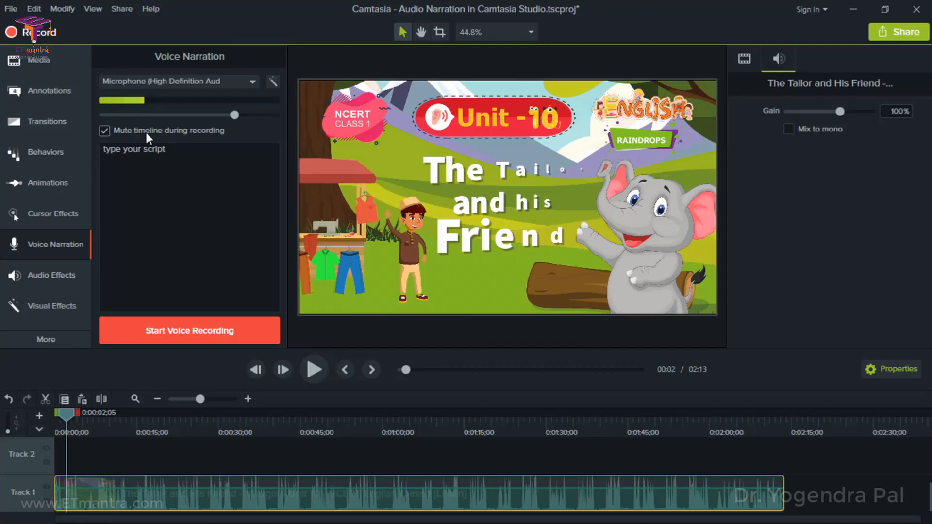
# Enter "Type your scrpit" as the narration script text
pyautogui.click(189, 177)
pyautogui.write('T')
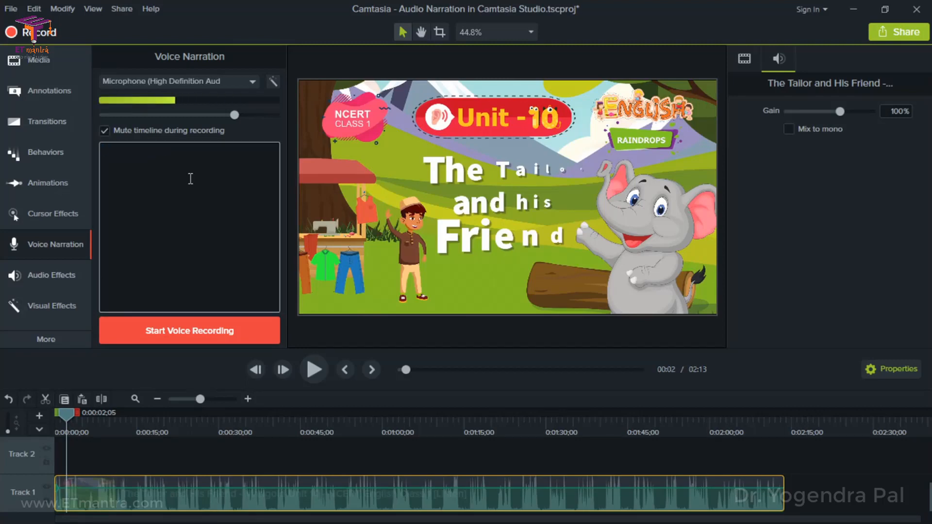
pyautogui.write('ype your scrit')
pyautogui.press('BackSpace')
pyautogui.press('BackSpace')
pyautogui.write('pt')
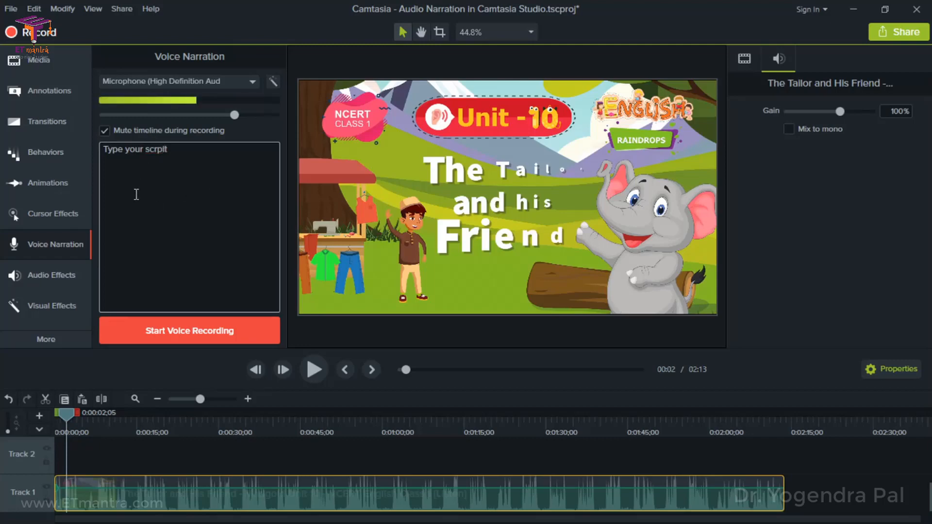
pyautogui.click(453, 150)
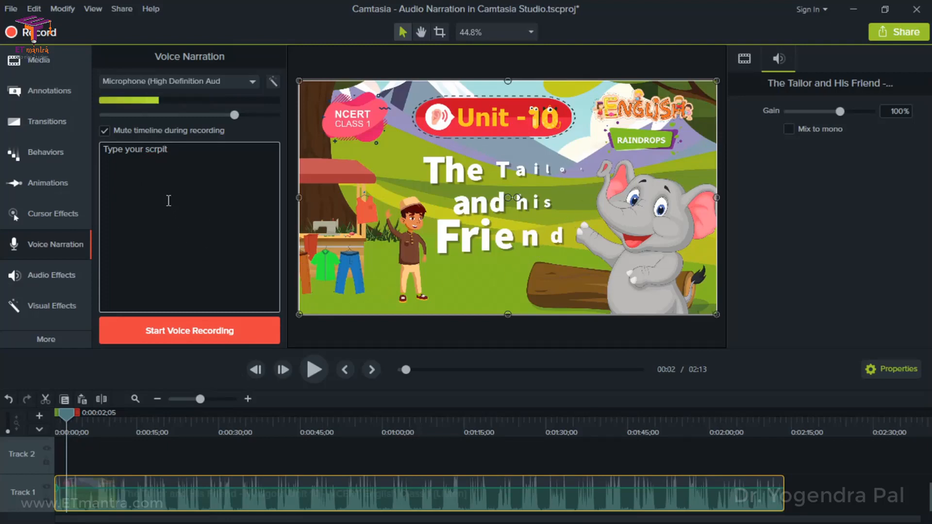
pyautogui.click(211, 166)
# Silence the original audio of the video clip on Track 1
pyautogui.click(235, 487)
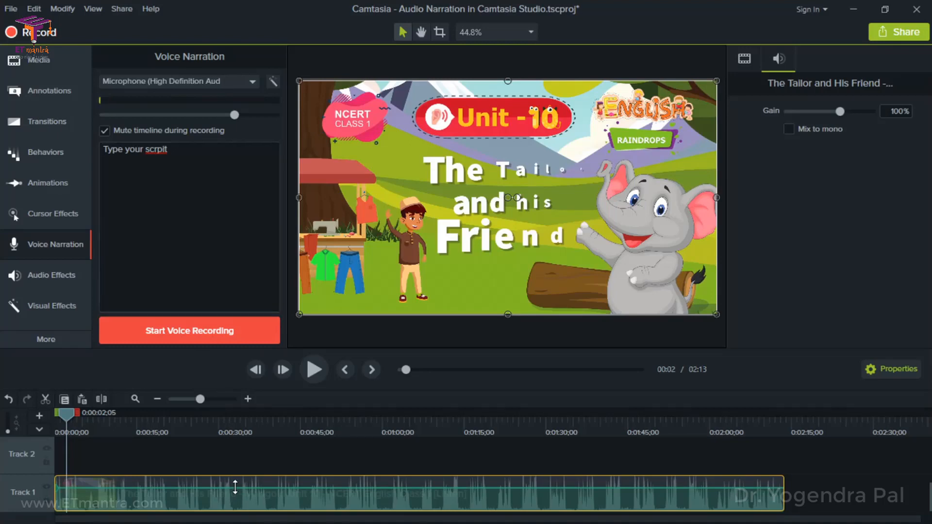
pyautogui.moveTo(235, 487); pyautogui.dragTo(233, 493)
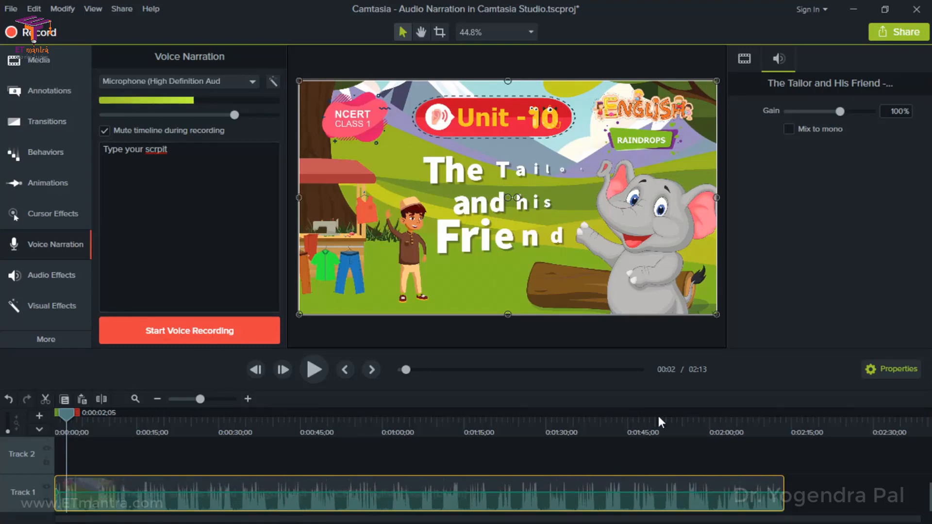
pyautogui.click(758, 66)
pyautogui.click(777, 61)
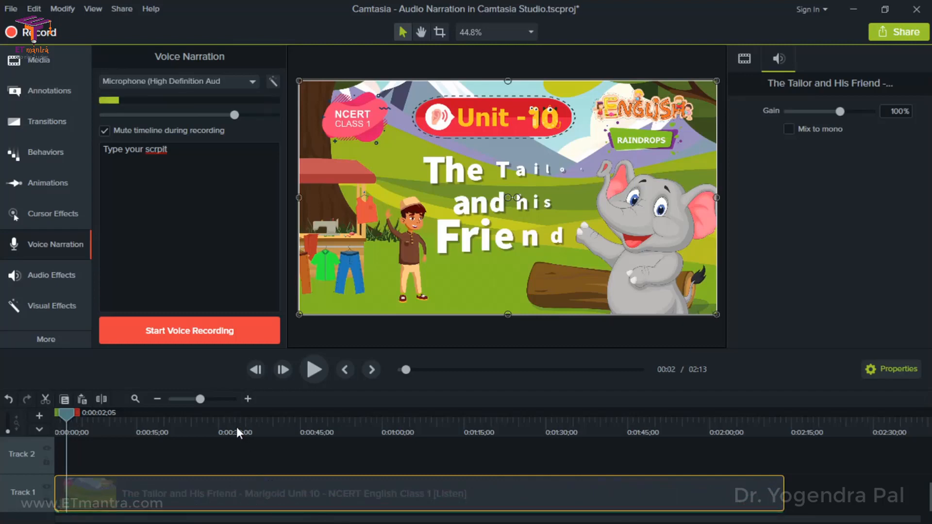
# Scrub through the video to preview its scenes and return the playhead to the start of the timeline
pyautogui.moveTo(237, 427); pyautogui.dragTo(293, 430)
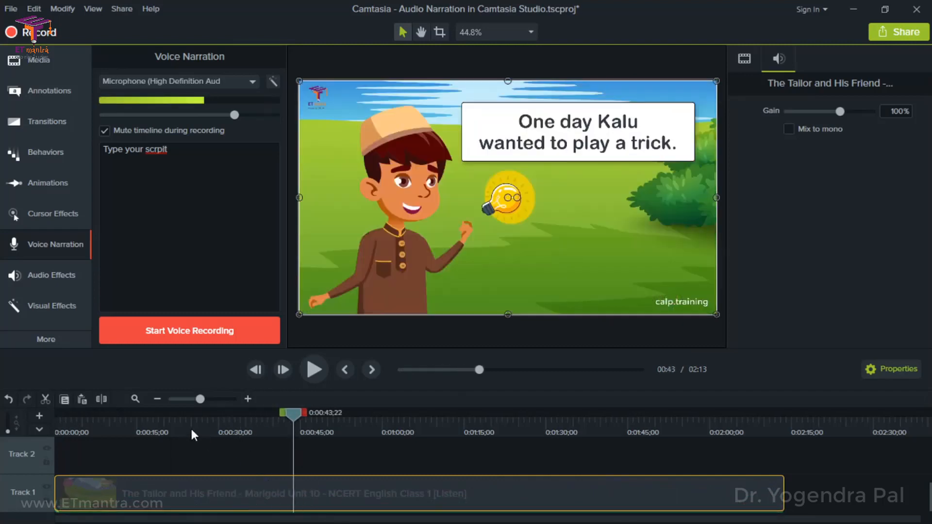
pyautogui.moveTo(190, 427); pyautogui.dragTo(42, 433)
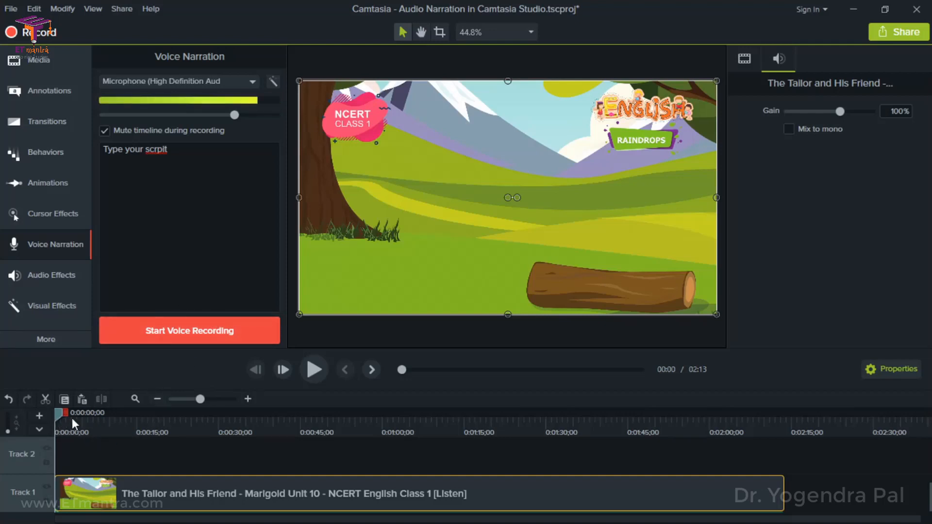
pyautogui.moveTo(55, 417); pyautogui.dragTo(125, 422)
pyautogui.moveTo(147, 420); pyautogui.dragTo(6, 422)
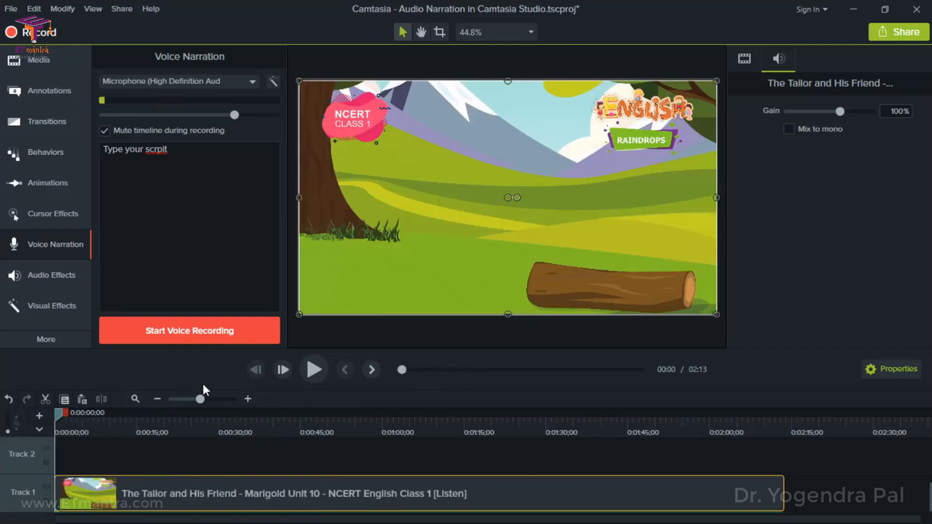
# Cancel a trial narration take and record a full one over the whole video, saving it as "tailor and his friend"
pyautogui.click(190, 335)
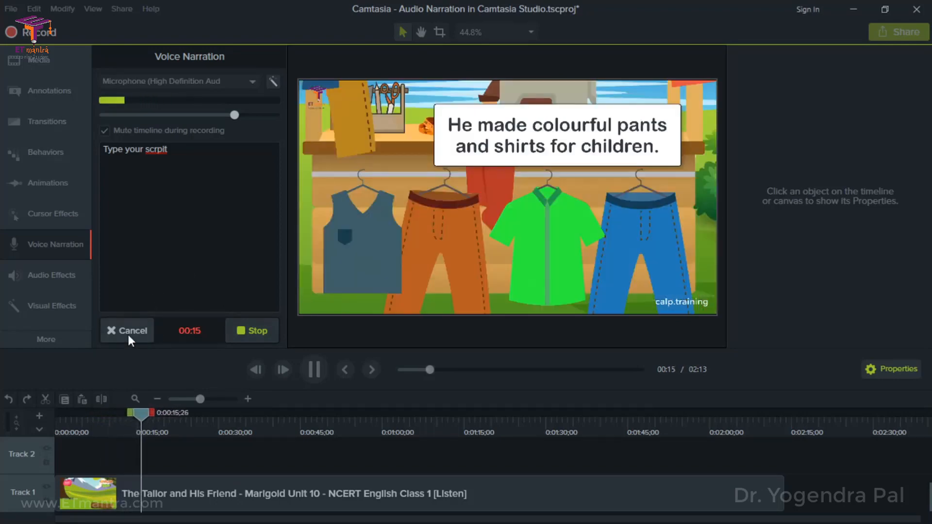
pyautogui.click(126, 334)
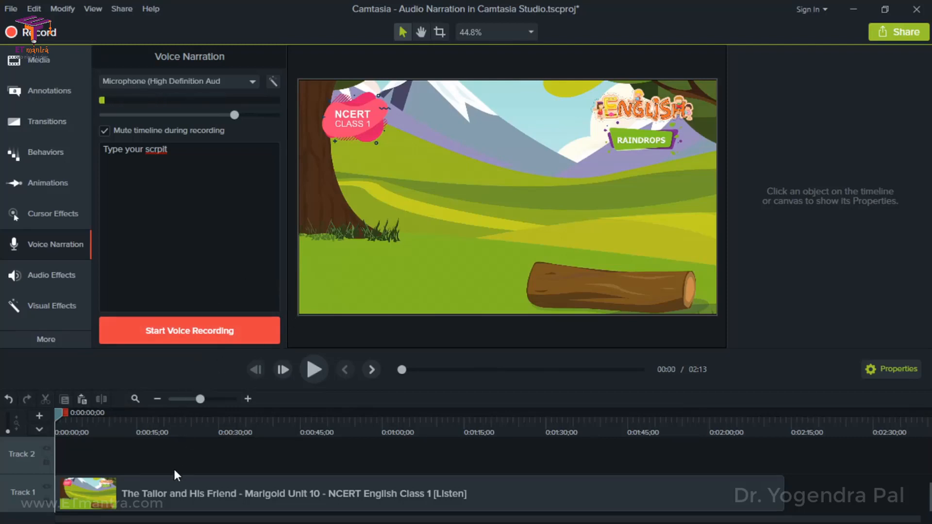
pyautogui.click(196, 332)
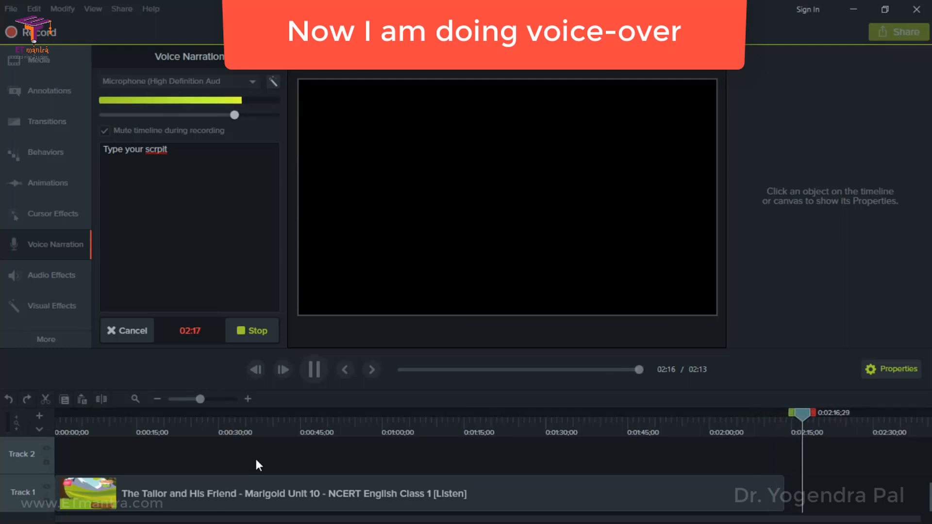
pyautogui.click(245, 330)
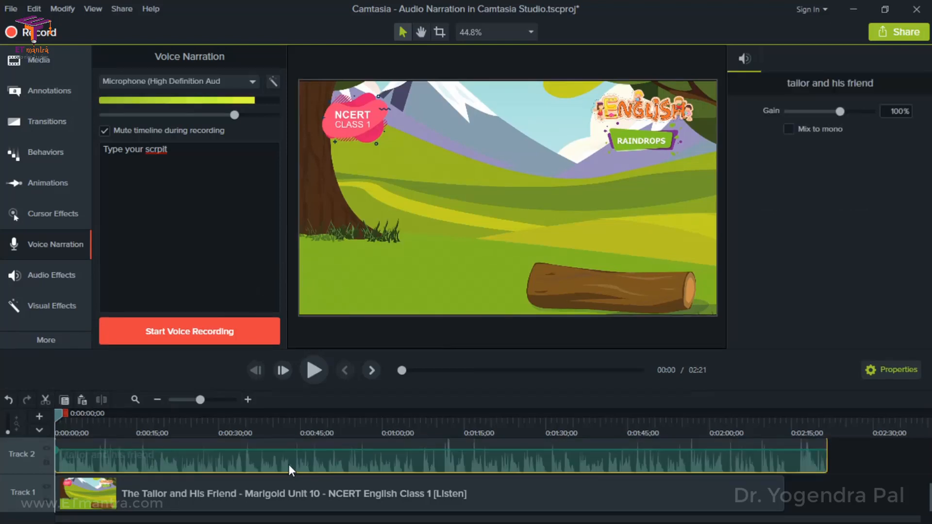
# Check the recorded narration clip on Track 2 and its audio file in the Media Bin
pyautogui.moveTo(442, 351); pyautogui.dragTo(454, 233)
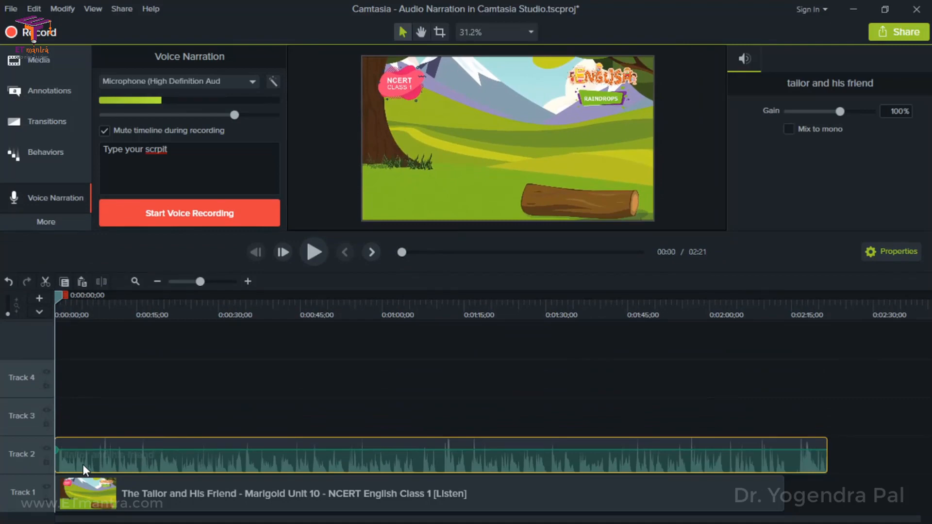
pyautogui.click(73, 495)
pyautogui.click(157, 462)
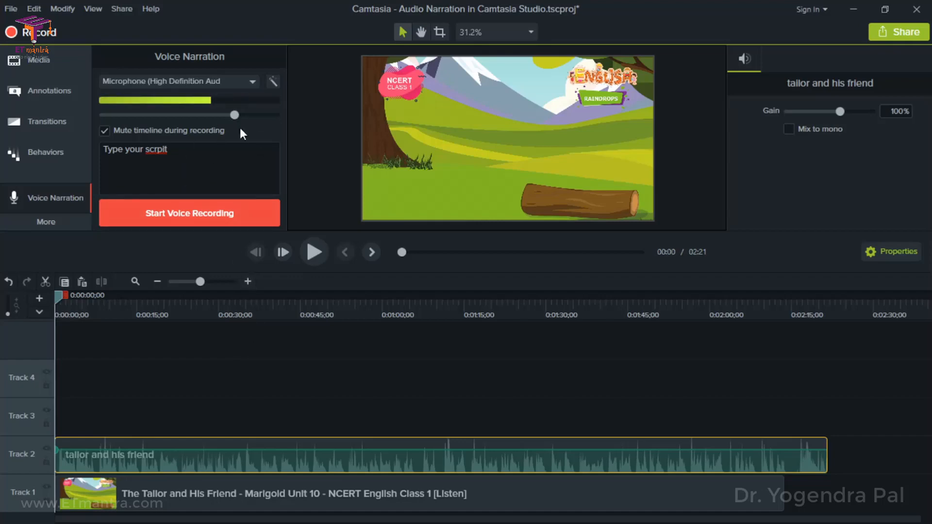
pyautogui.click(30, 73)
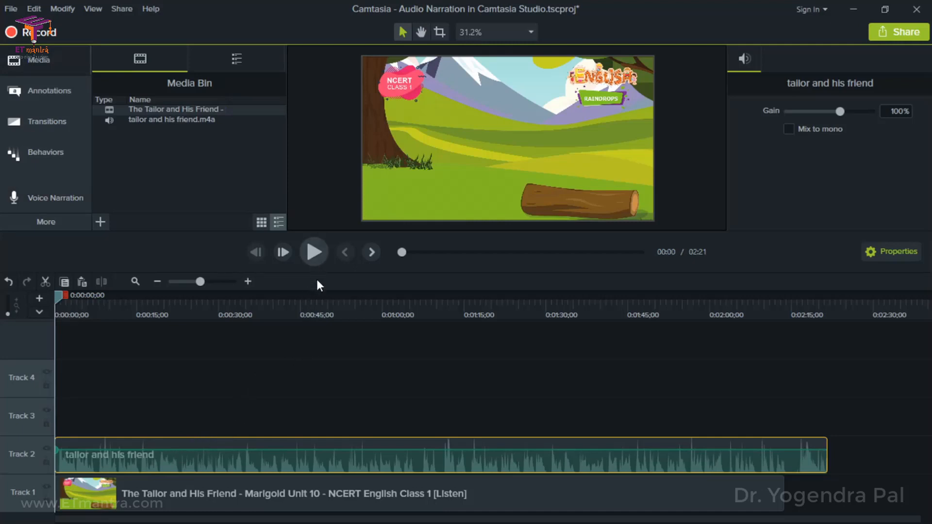
# Play the video with the new narration at several points from start to end to check how they match
pyautogui.click(315, 258)
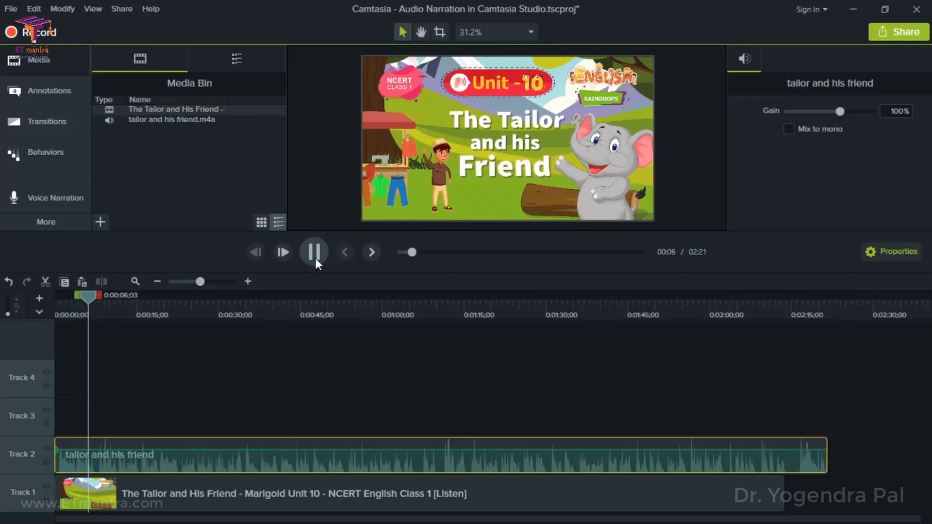
pyautogui.click(304, 313)
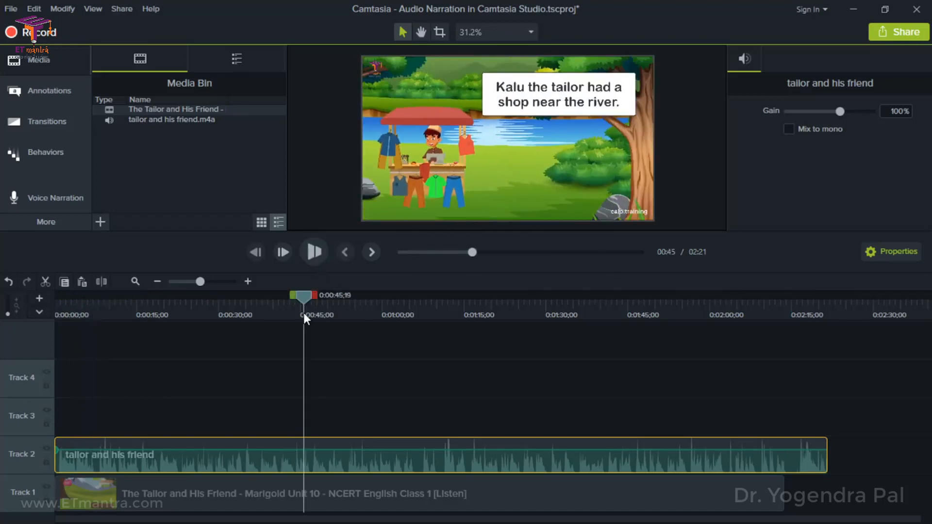
pyautogui.click(314, 252)
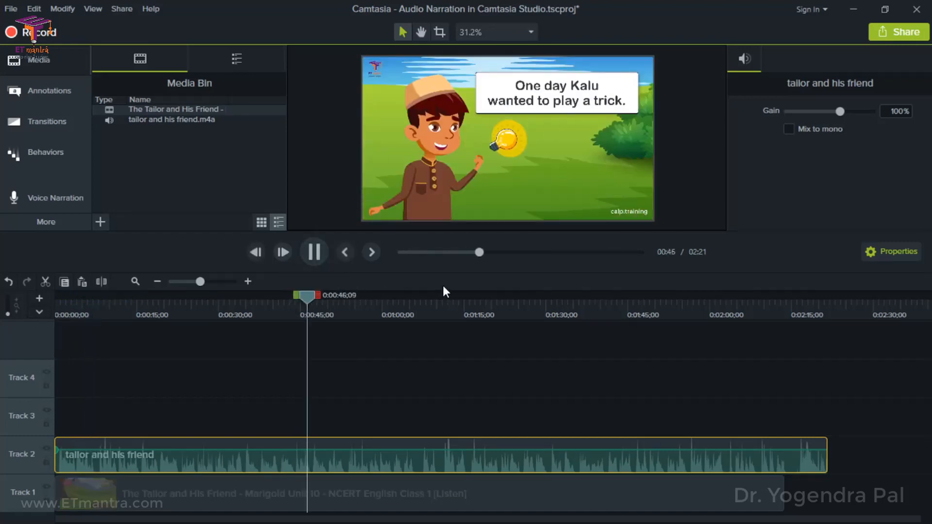
pyautogui.click(449, 313)
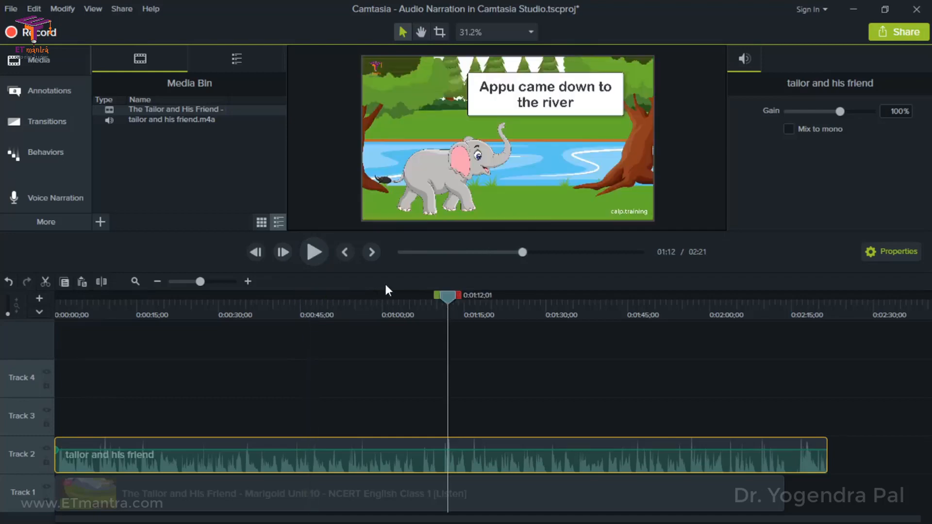
pyautogui.click(314, 260)
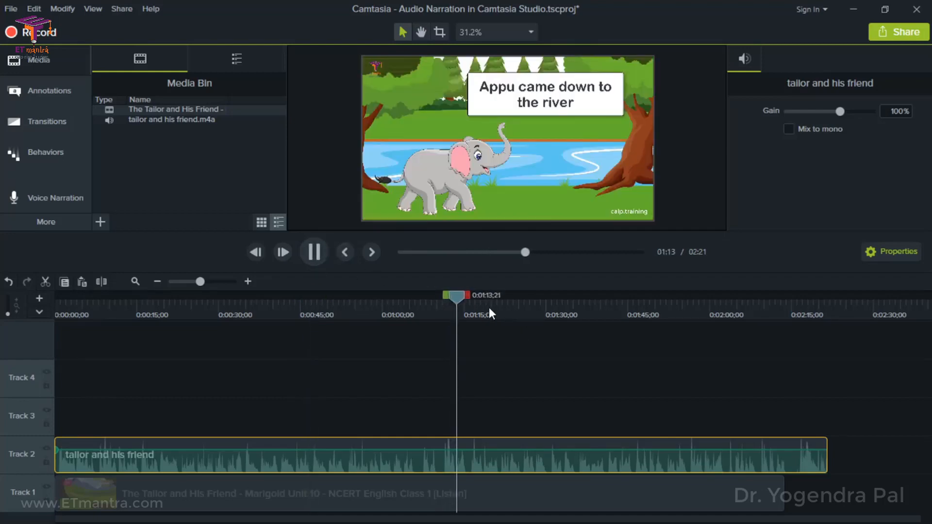
pyautogui.click(314, 259)
pyautogui.click(427, 316)
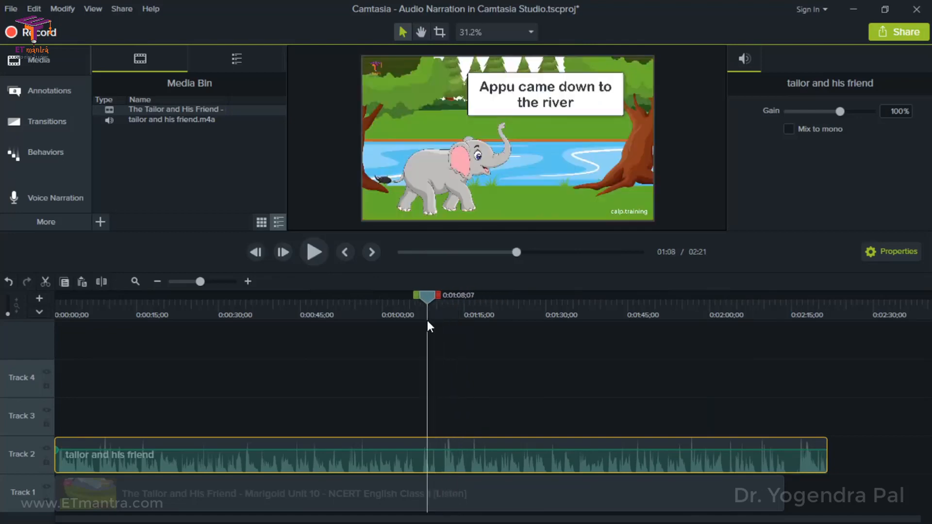
pyautogui.moveTo(428, 323); pyautogui.dragTo(758, 315)
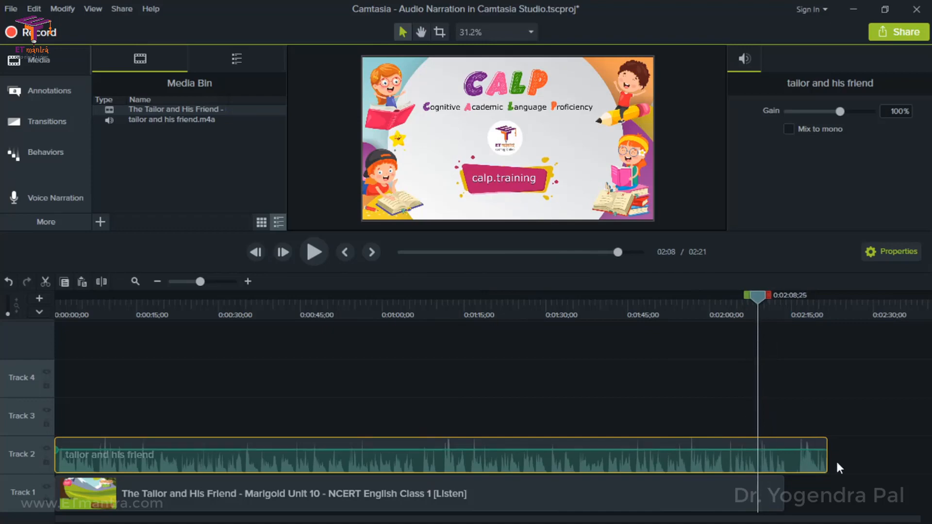
pyautogui.click(798, 315)
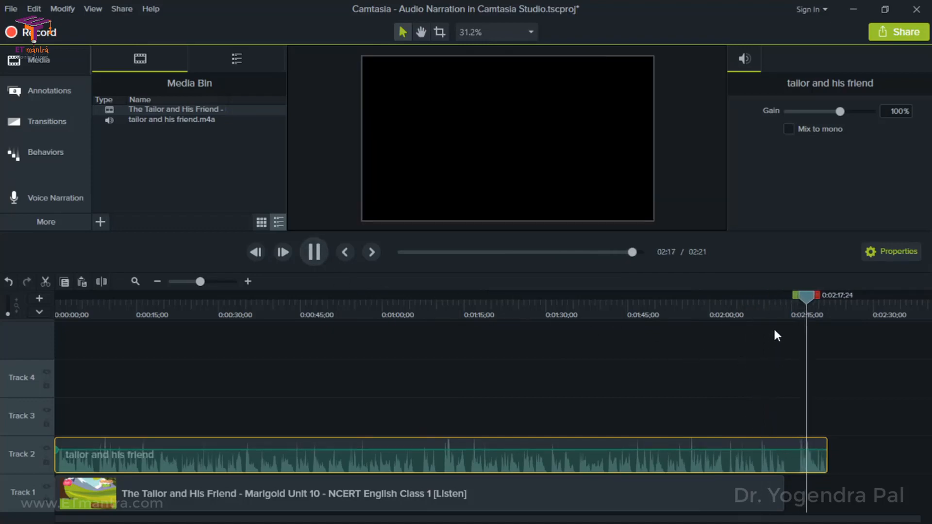
# Trim the end of the Track 2 narration clip back to 0:02:08;29
pyautogui.click(775, 315)
pyautogui.moveTo(776, 315); pyautogui.dragTo(759, 314)
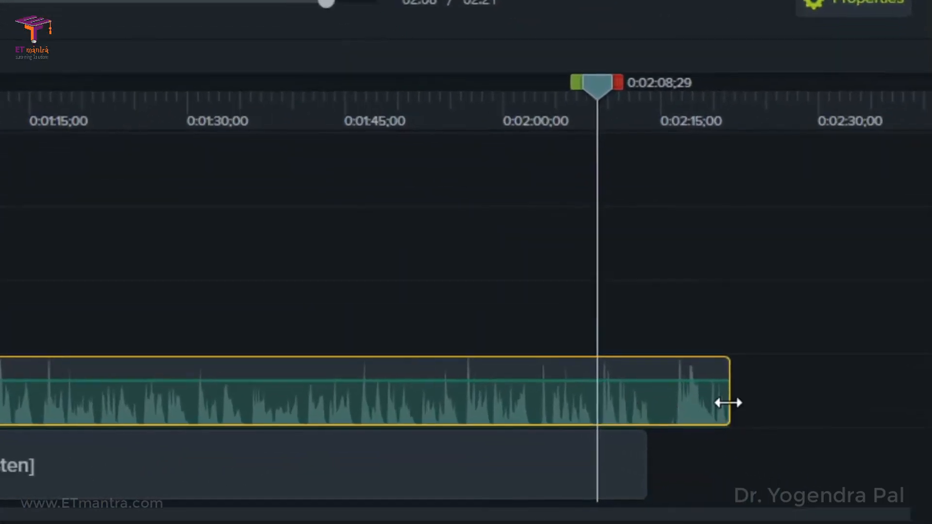
pyautogui.moveTo(728, 403); pyautogui.dragTo(606, 389)
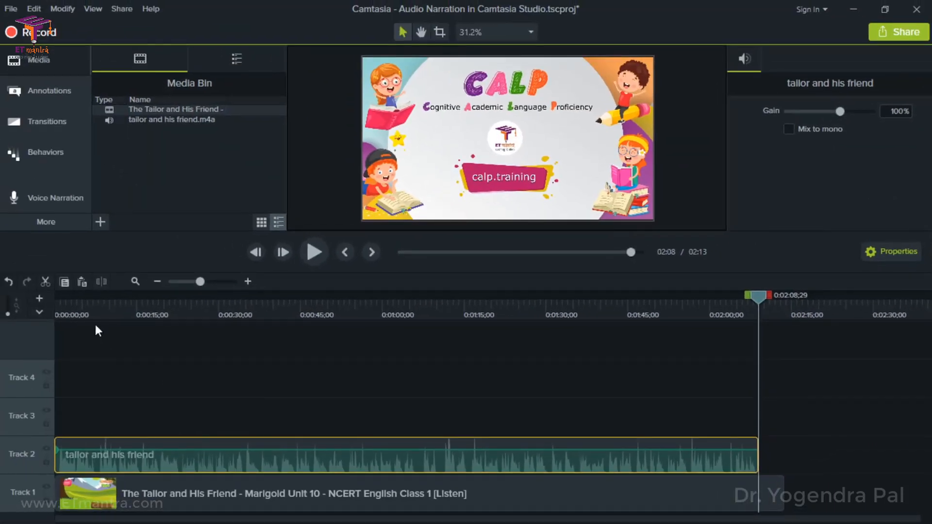
# Split the Track 2 narration clip at 0:01:06;23
pyautogui.moveTo(92, 310); pyautogui.dragTo(421, 316)
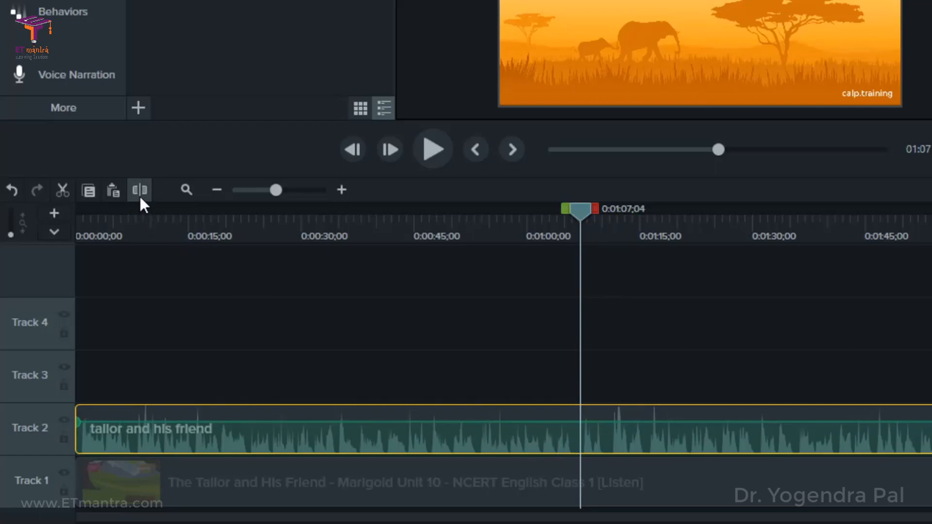
pyautogui.moveTo(576, 240)
pyautogui.mouseDown()
pyautogui.moveTo(584, 226)
pyautogui.moveTo(572, 226)
pyautogui.moveTo(579, 235)
pyautogui.mouseUp()
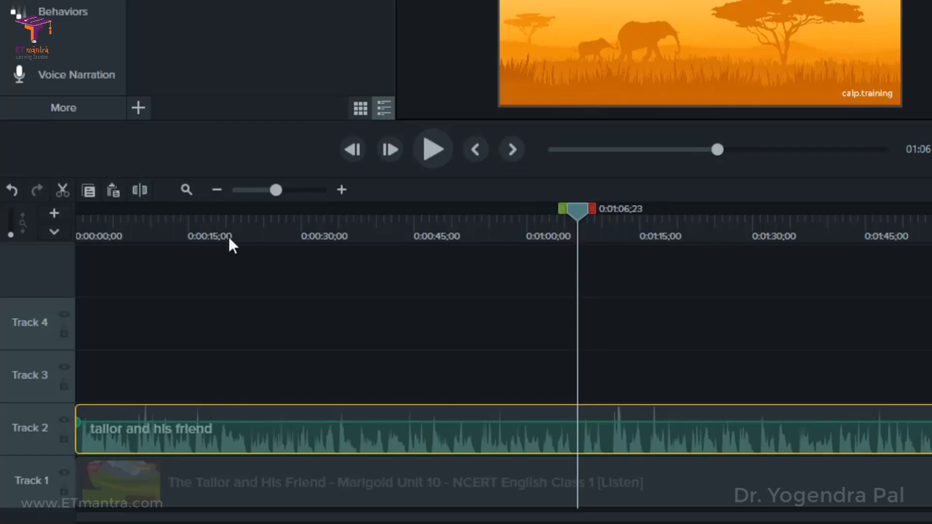
pyautogui.click(139, 191)
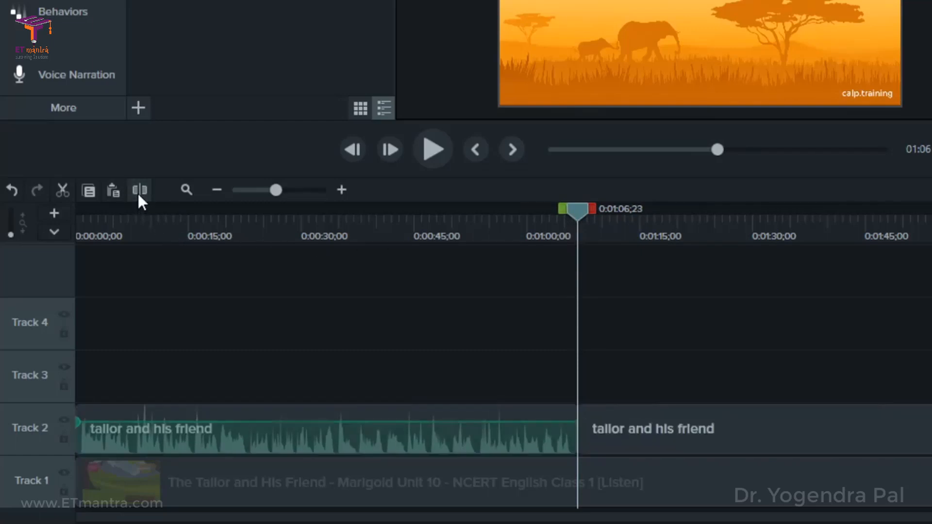
# Split the second narration part at 0:01:10;16 and delete the short piece between the two cuts
pyautogui.moveTo(585, 220); pyautogui.dragTo(606, 223)
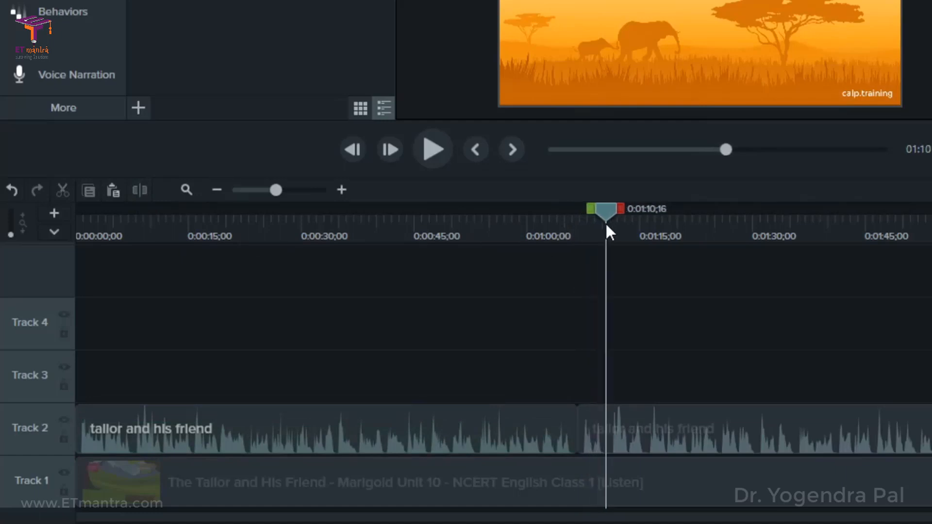
pyautogui.click(628, 415)
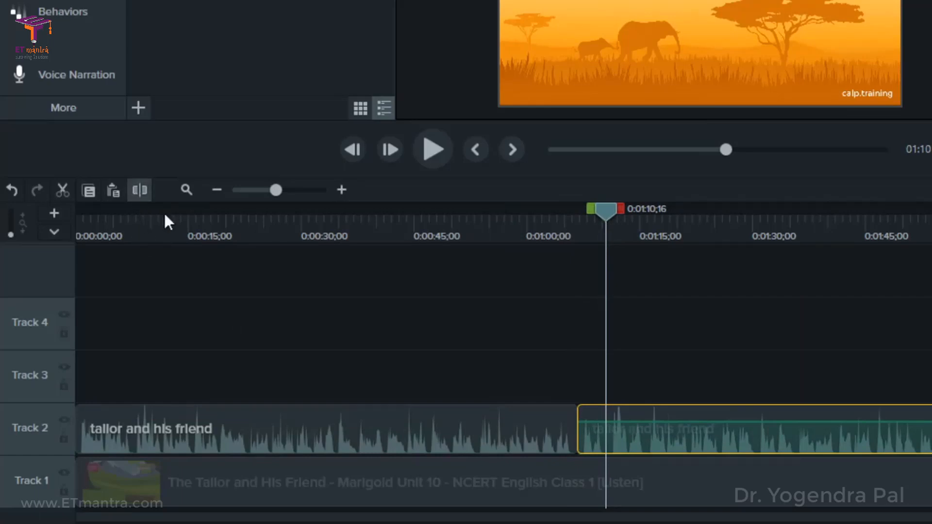
pyautogui.click(142, 193)
pyautogui.moveTo(588, 439); pyautogui.dragTo(336, 326)
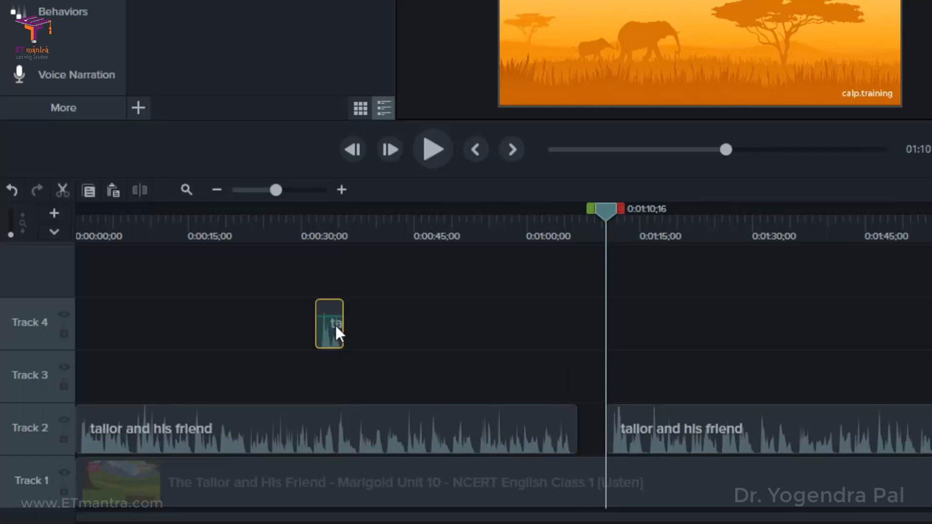
pyautogui.press('Delete')
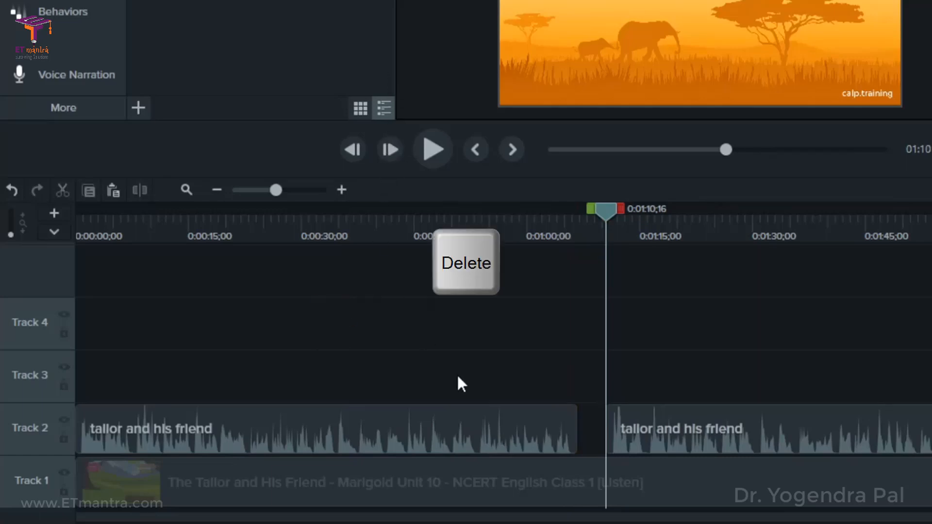
# Shift the second narration part along Track 2 so that it ends together with the Track 1 video
pyautogui.moveTo(601, 275); pyautogui.dragTo(423, 272)
pyautogui.click(709, 441)
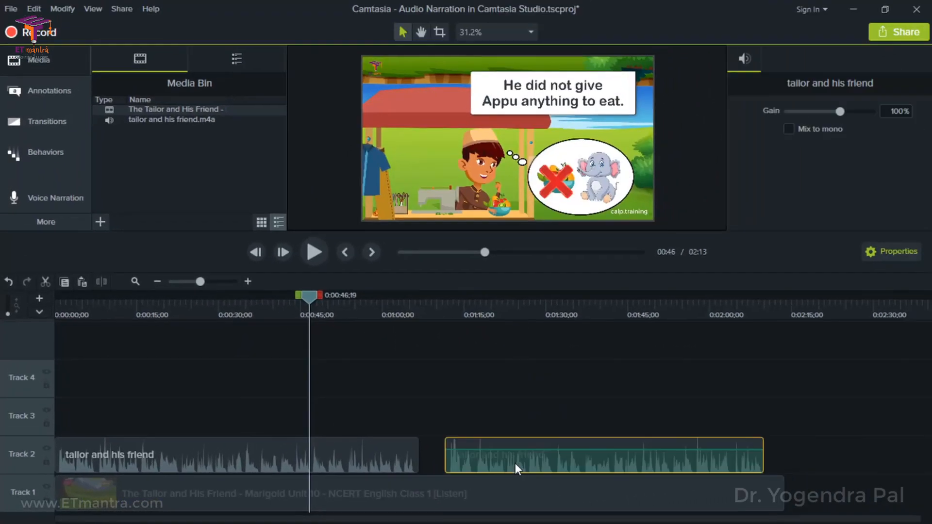
pyautogui.moveTo(516, 465); pyautogui.dragTo(538, 459)
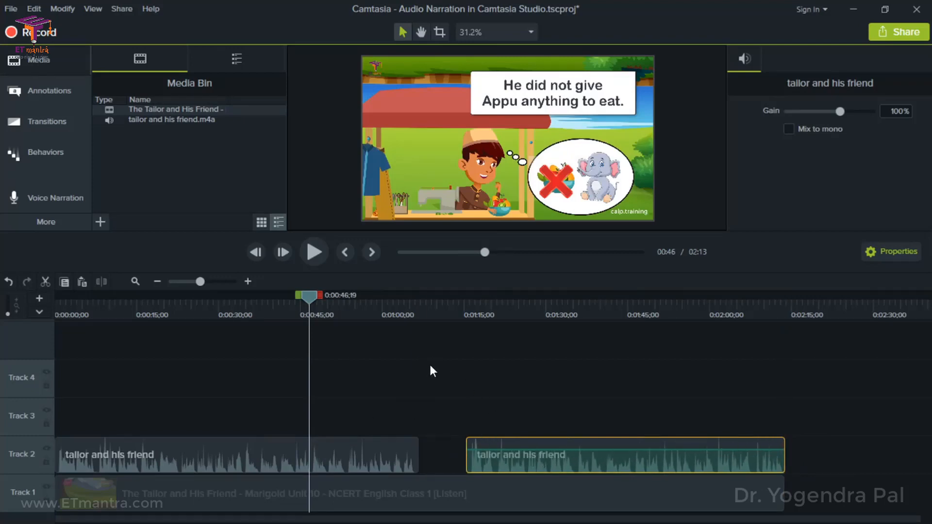
# Undo the clip shift, the deletion and both splits to restore the single trimmed narration clip
pyautogui.hotkey('ctrl', 'z')
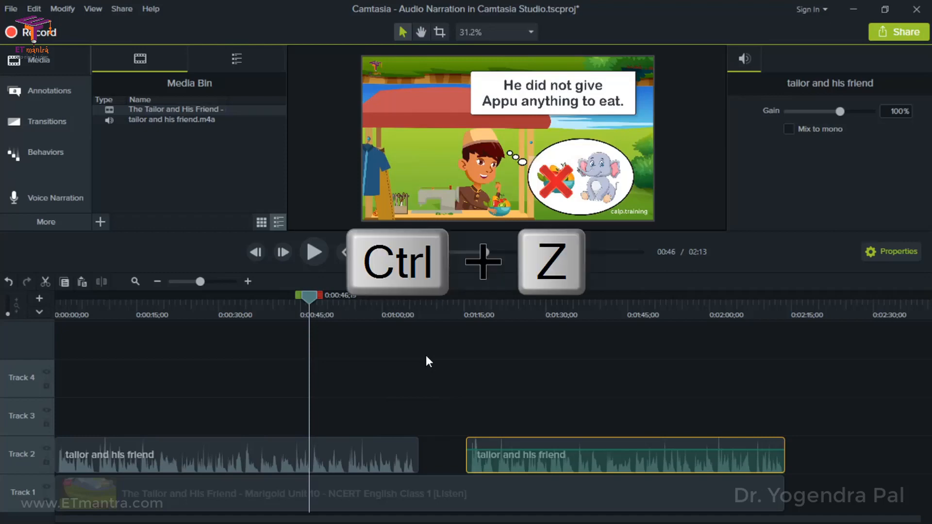
pyautogui.hotkey('ctrl', 'z')
pyautogui.hotkey('ctrl', 'z')
pyautogui.hotkey('ctrl', 'z')
pyautogui.hotkey('ctrl', 'z')
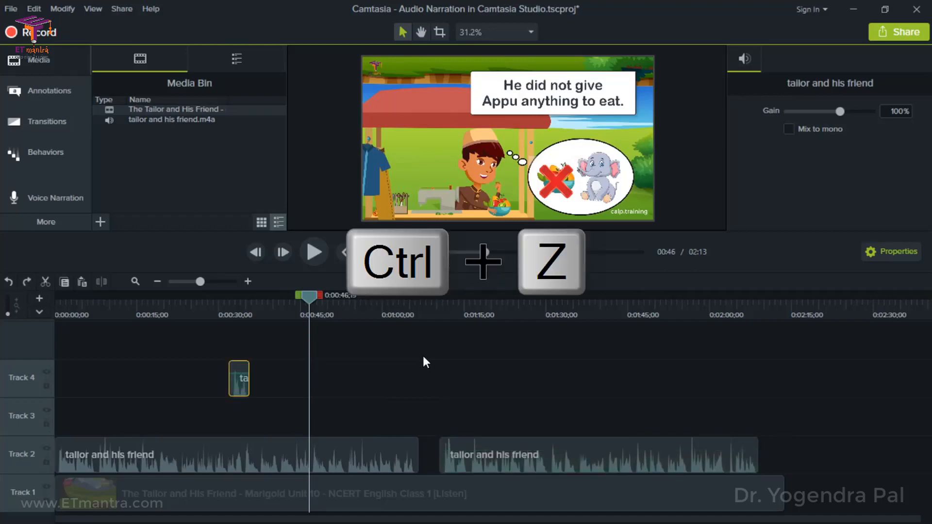
pyautogui.hotkey('ctrl', 'z')
pyautogui.hotkey('ctrl', 'z')
pyautogui.hotkey('ctrl', 'z')
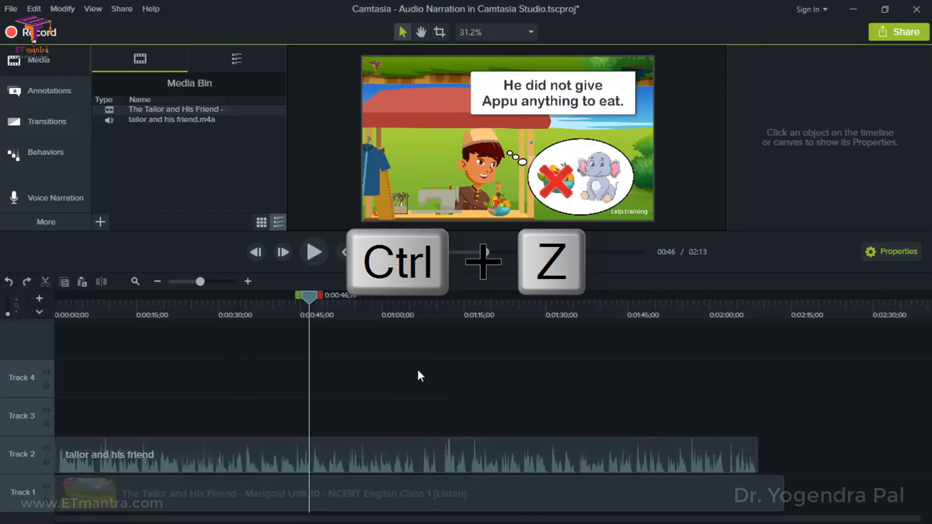
# Try Noise Removal on the narration clip with sensitivity 4 and amount 16, and remove the effect again
pyautogui.click(421, 445)
pyautogui.moveTo(193, 245); pyautogui.dragTo(192, 333)
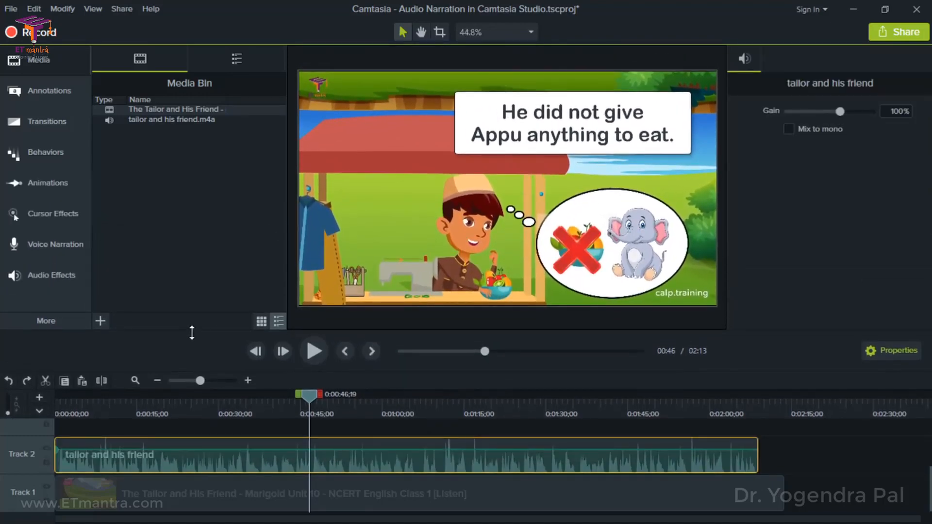
pyautogui.click(52, 276)
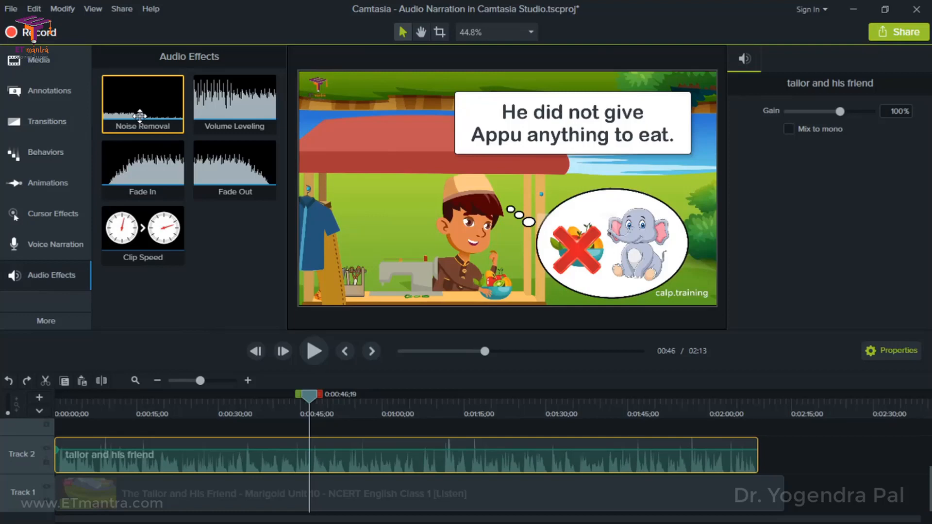
pyautogui.moveTo(140, 117); pyautogui.dragTo(251, 450)
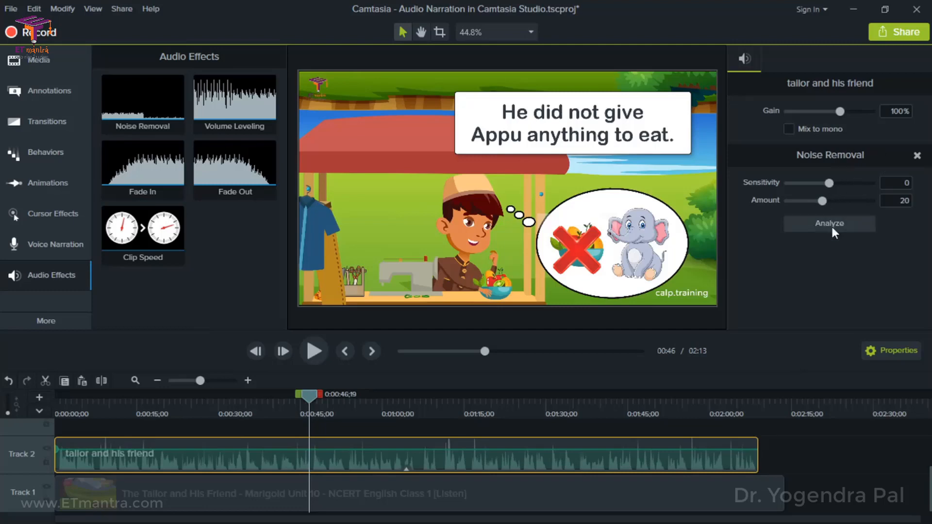
pyautogui.moveTo(829, 183); pyautogui.dragTo(836, 185)
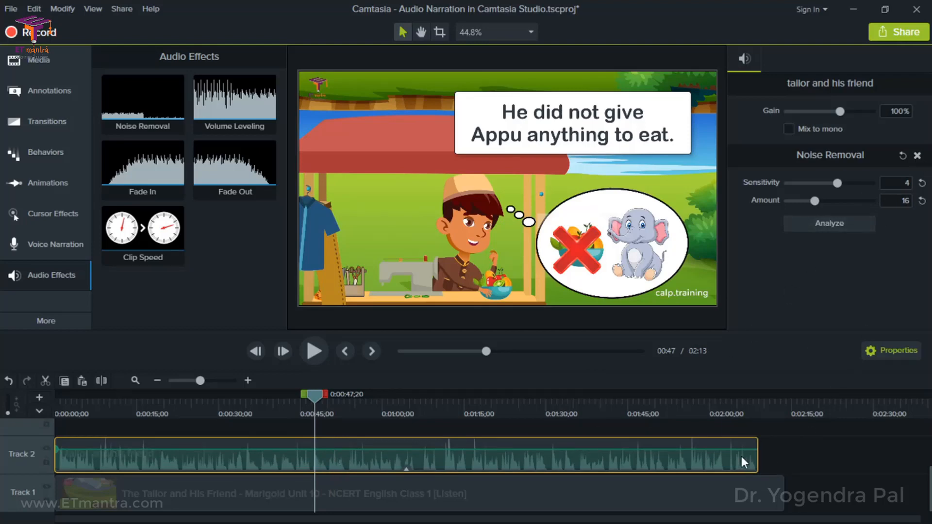
pyautogui.click(917, 156)
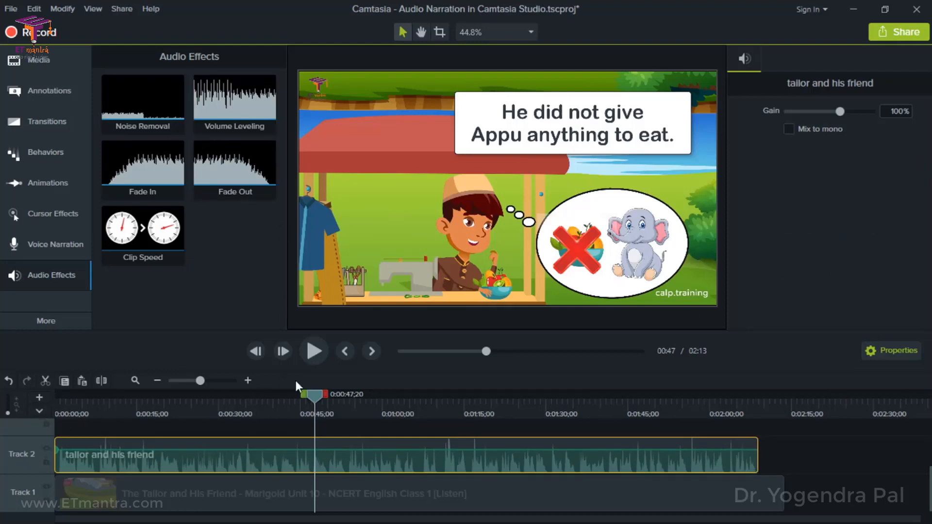
# Make Track 2 taller to show its waveform and apply the Volume Leveling effect to the narration clip
pyautogui.moveTo(418, 328); pyautogui.dragTo(425, 211)
pyautogui.moveTo(33, 438); pyautogui.dragTo(37, 366)
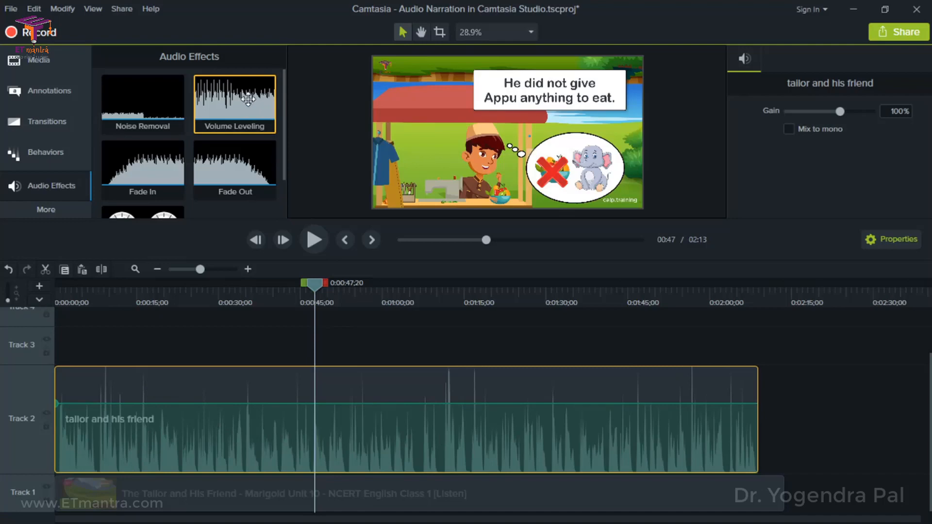
pyautogui.hotkey('ctrl', 'a')
pyautogui.moveTo(234, 102); pyautogui.dragTo(354, 421)
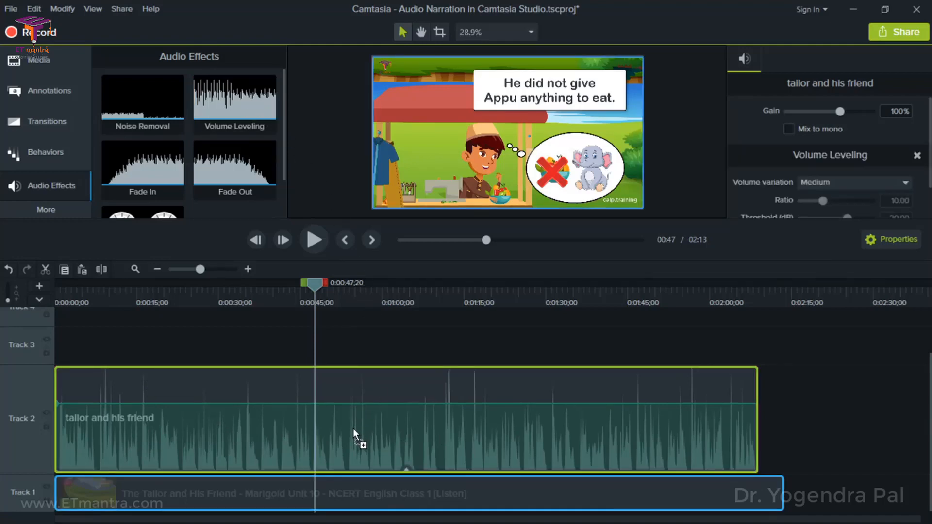
pyautogui.moveTo(354, 428); pyautogui.dragTo(353, 428)
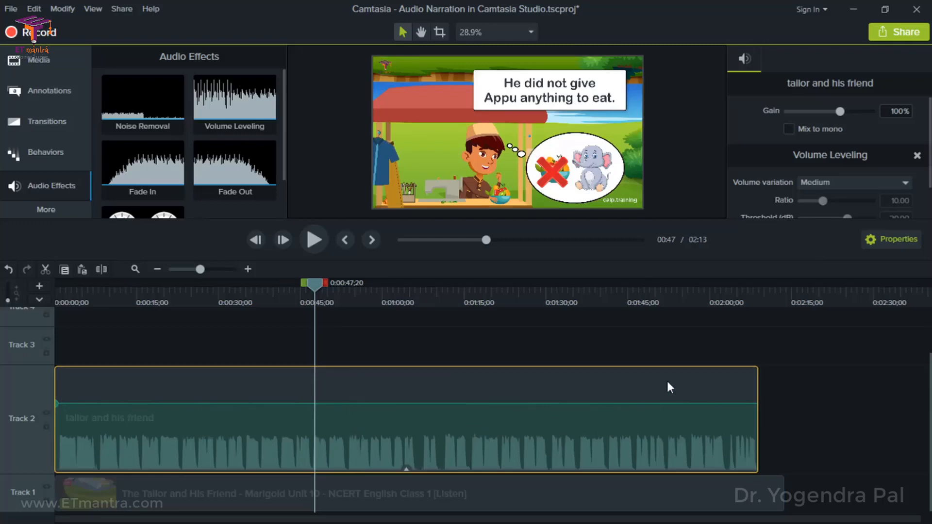
# Try the Low volume variation for the narration's Volume Leveling and remove the effect
pyautogui.moveTo(815, 224); pyautogui.dragTo(814, 315)
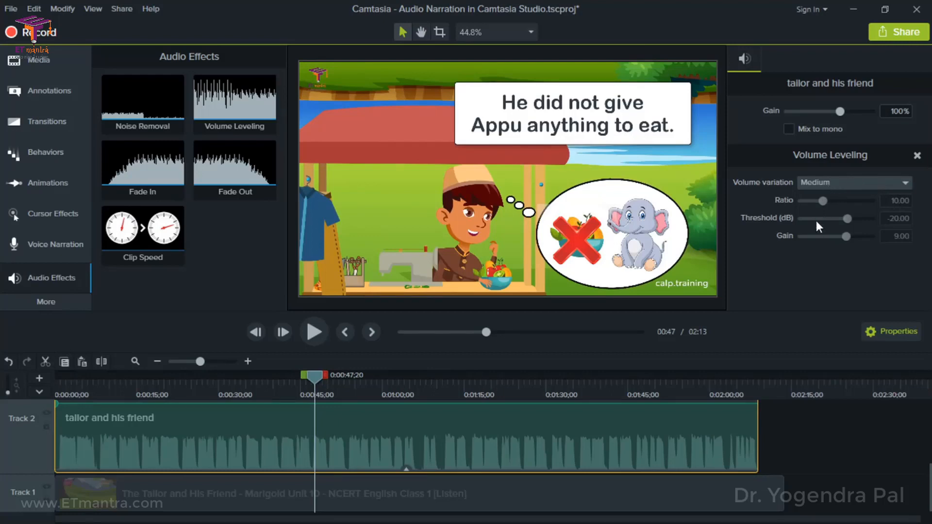
pyautogui.click(815, 241)
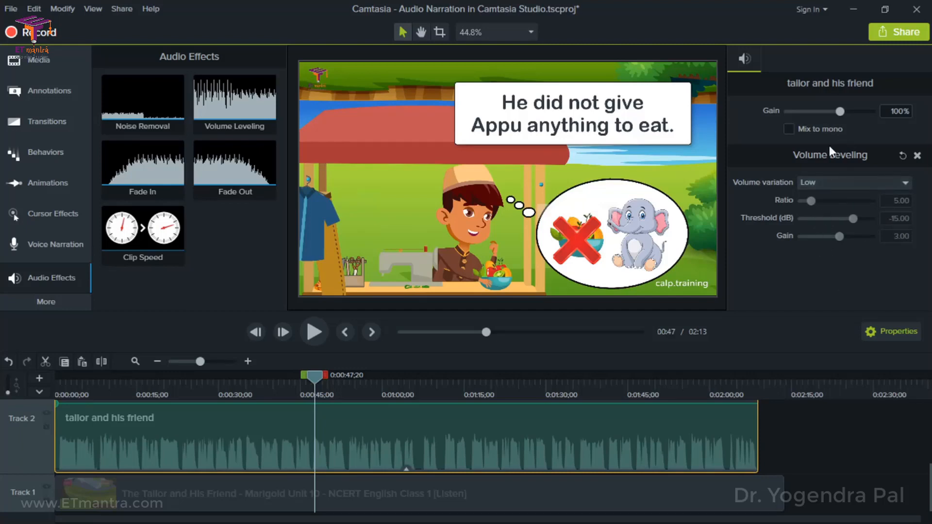
pyautogui.click(918, 156)
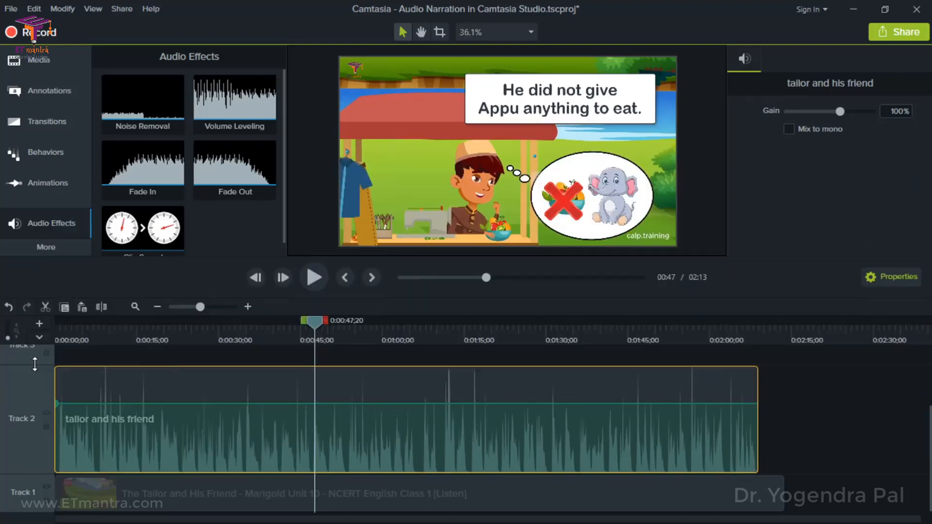
# Shrink Track 2 back to normal height and move the playhead to 0:00:41;29
pyautogui.moveTo(35, 364); pyautogui.dragTo(27, 435)
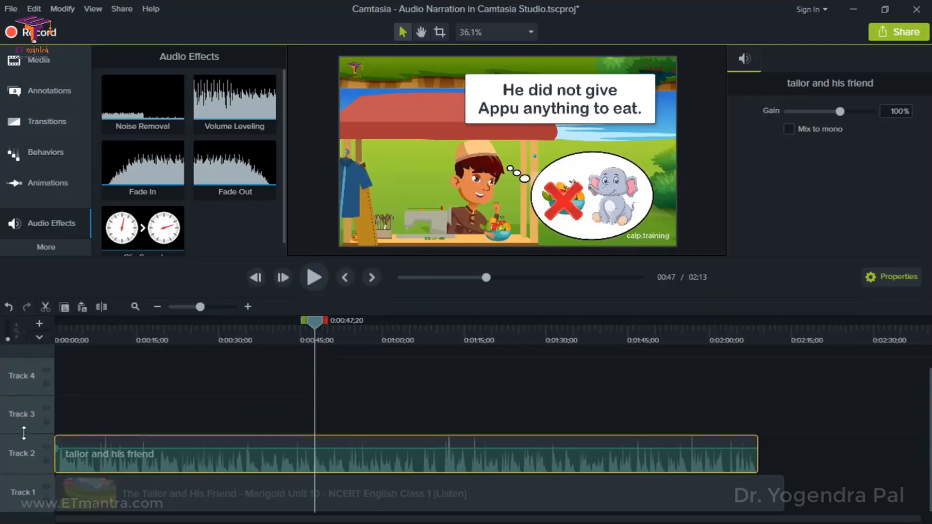
pyautogui.moveTo(289, 328); pyautogui.dragTo(284, 351)
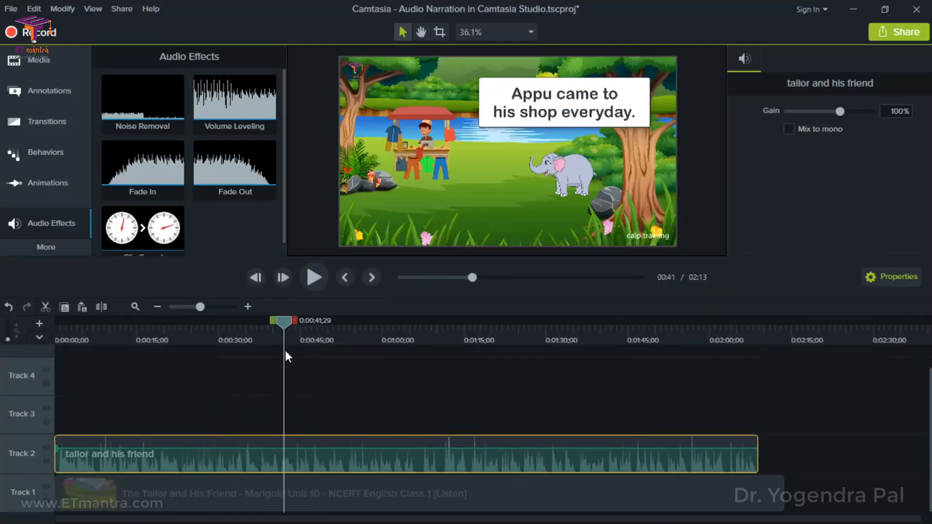